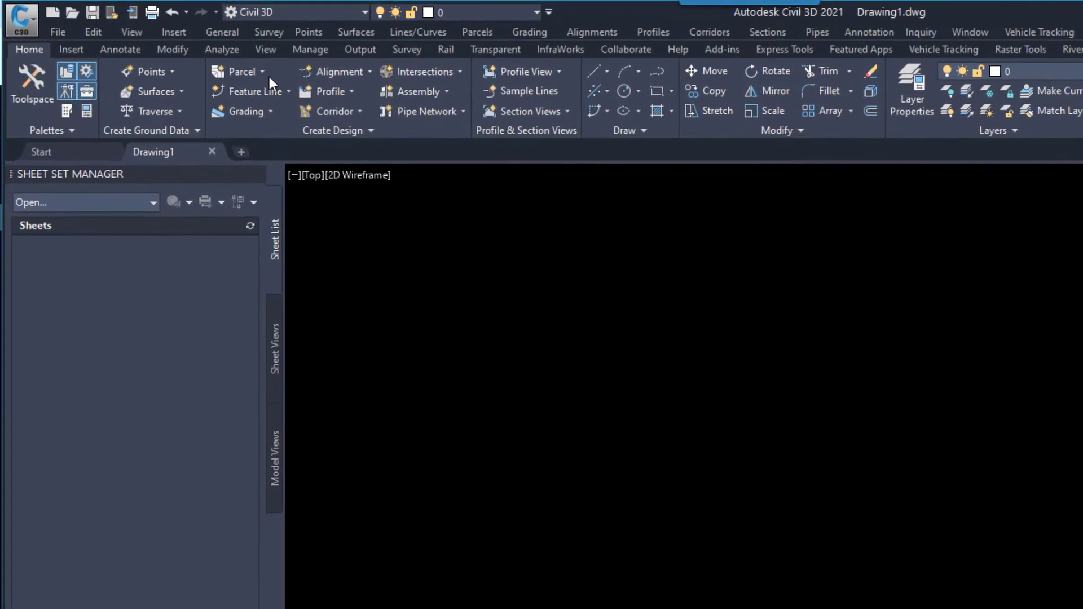
- Open View Manager from the Named Views dropdown on the View ribbon tab
click(254, 46)
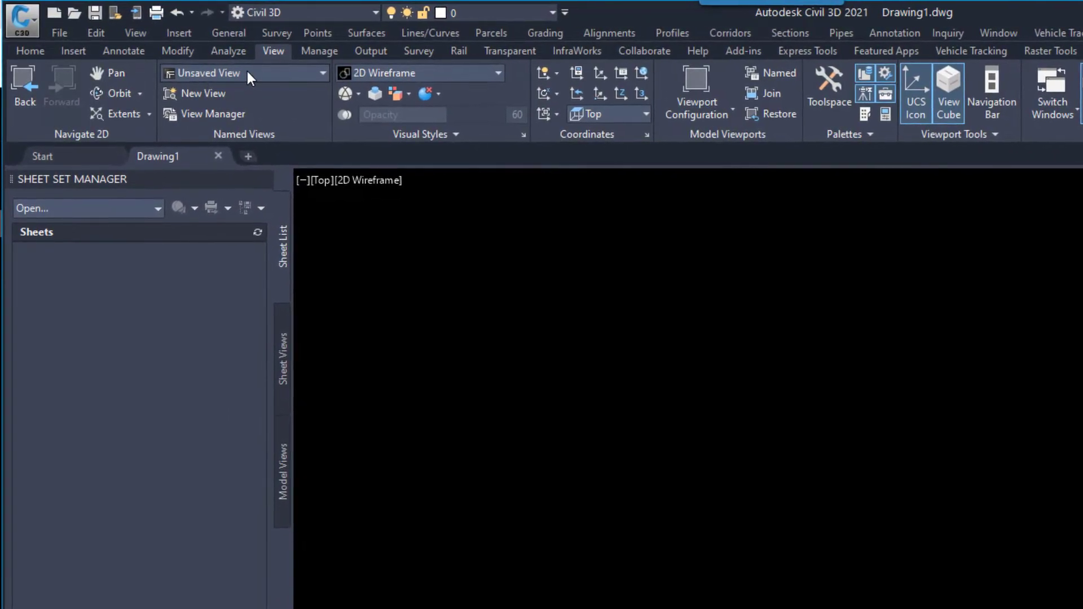
click(323, 72)
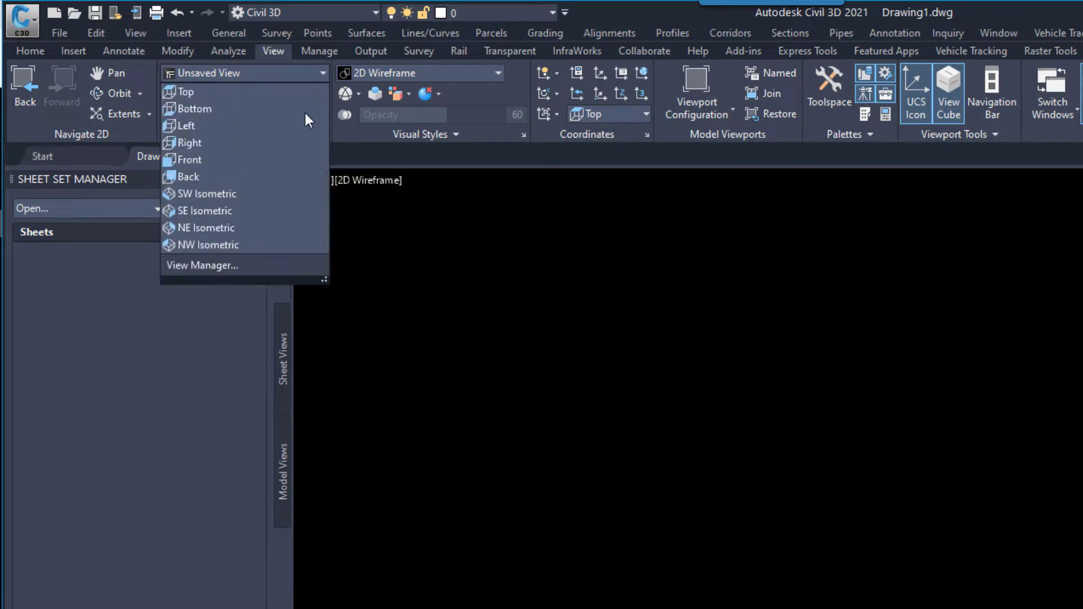
click(259, 269)
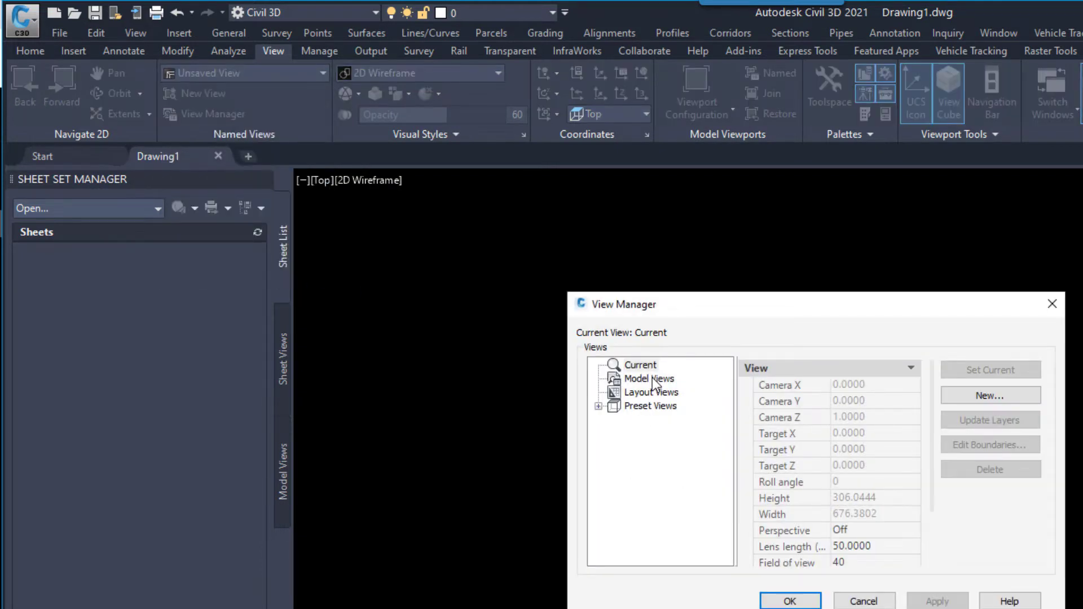
- Add a model view named 'My New View that has a long name' and close View Manager
click(652, 377)
click(1005, 394)
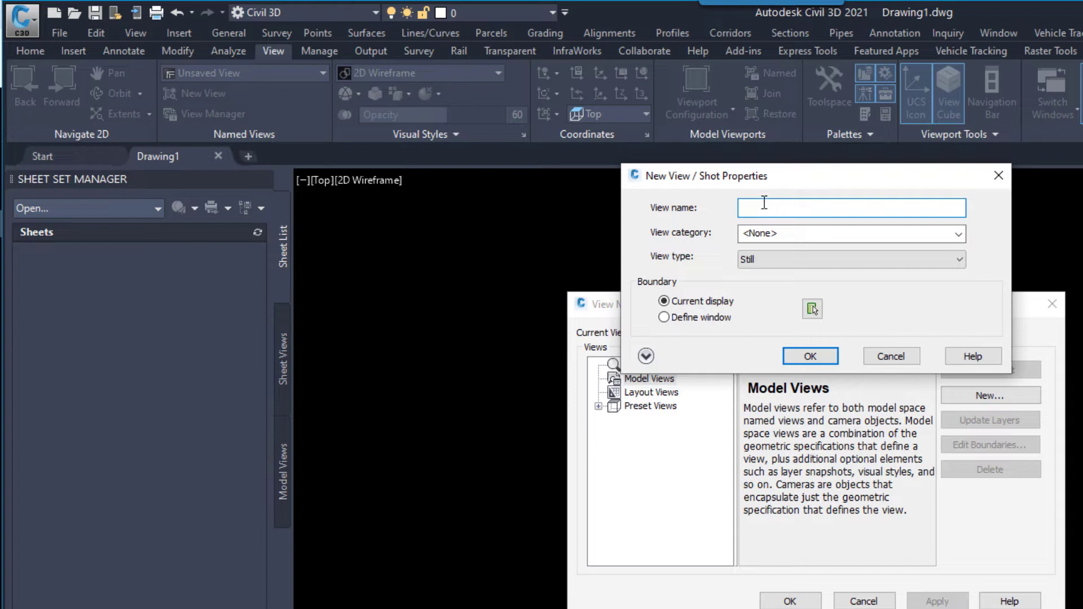
text(My New View that has a l)
text(o)
text(ng name)
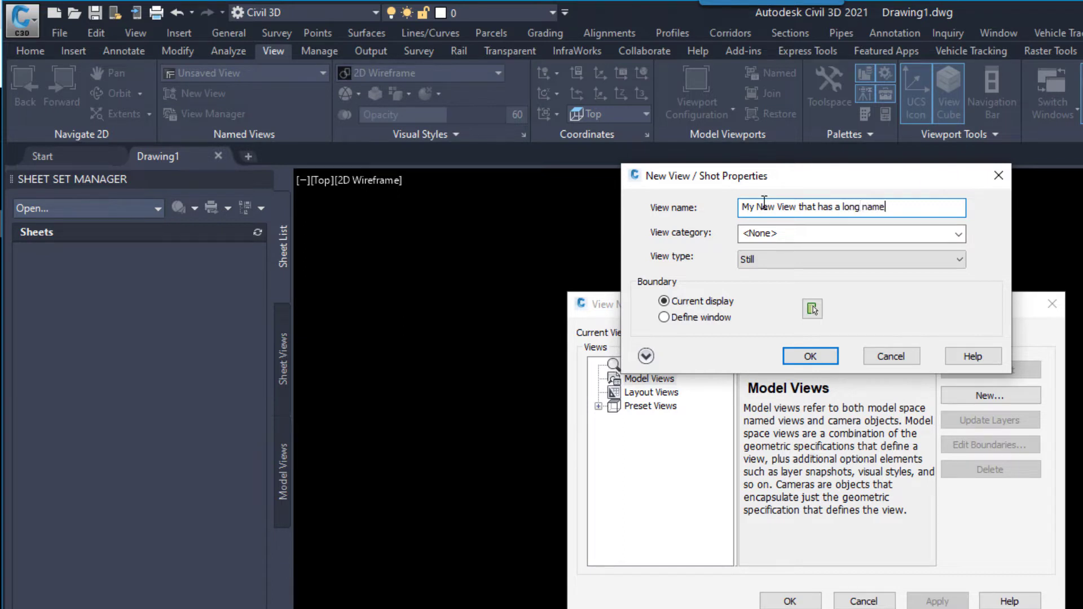
click(809, 356)
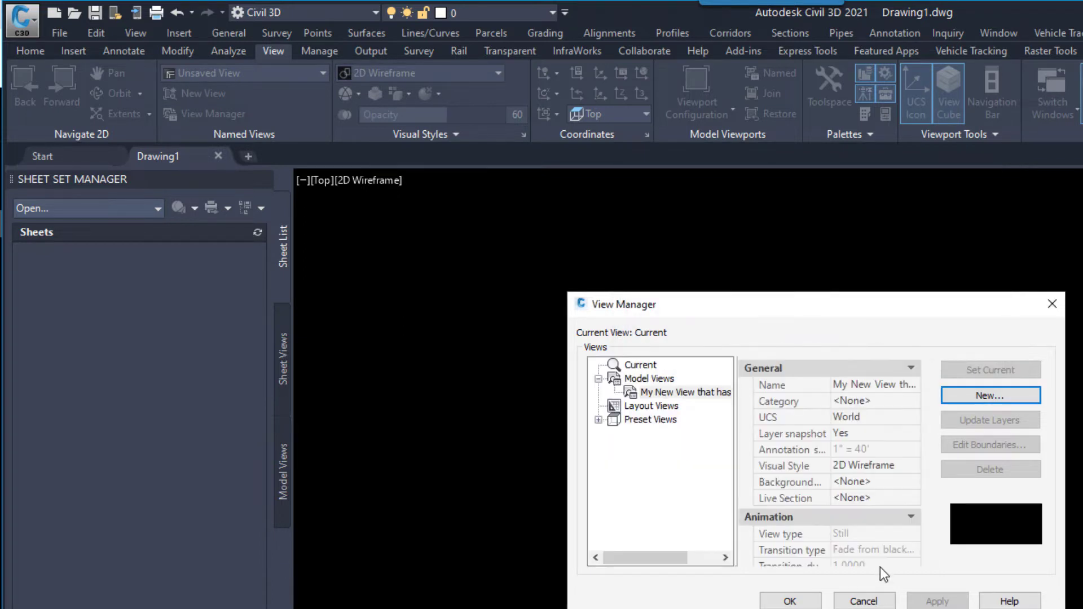
click(802, 605)
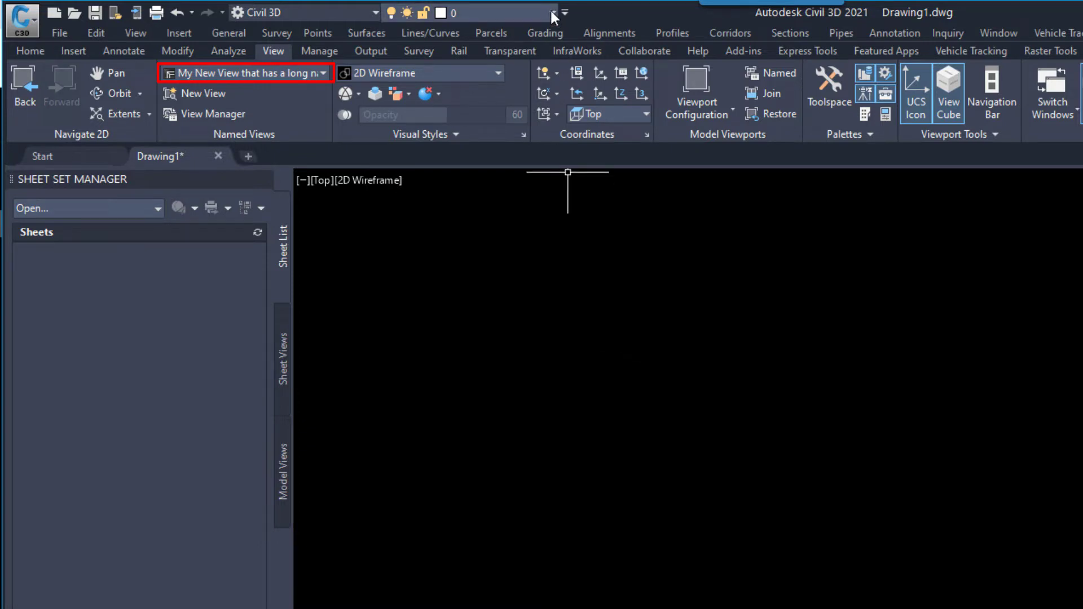
- Return to the Home tab and launch the CUI editor from the command line
click(31, 52)
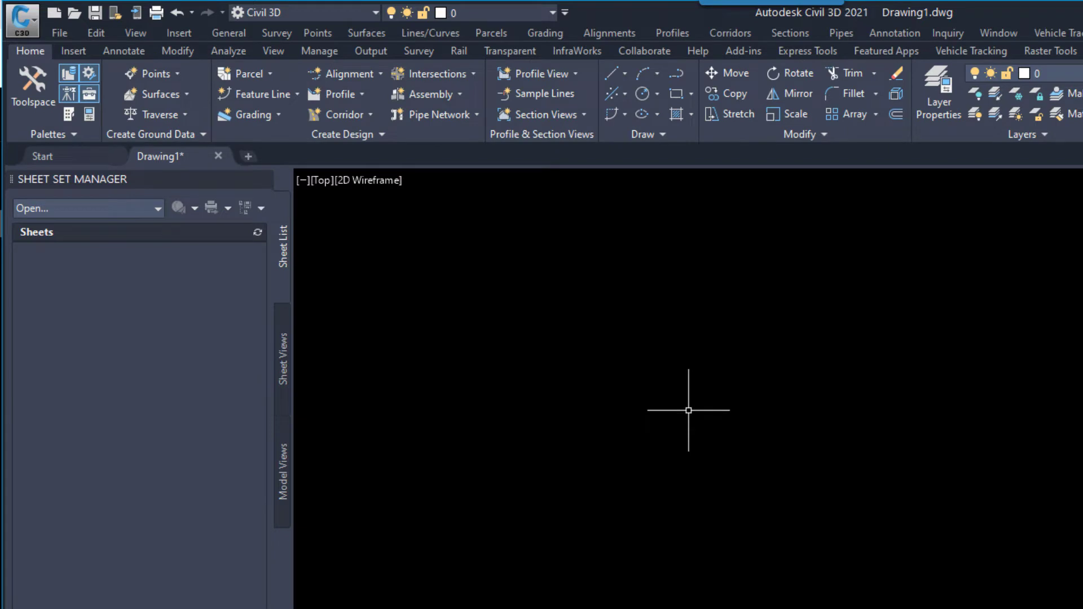
text(col)
key(Return)
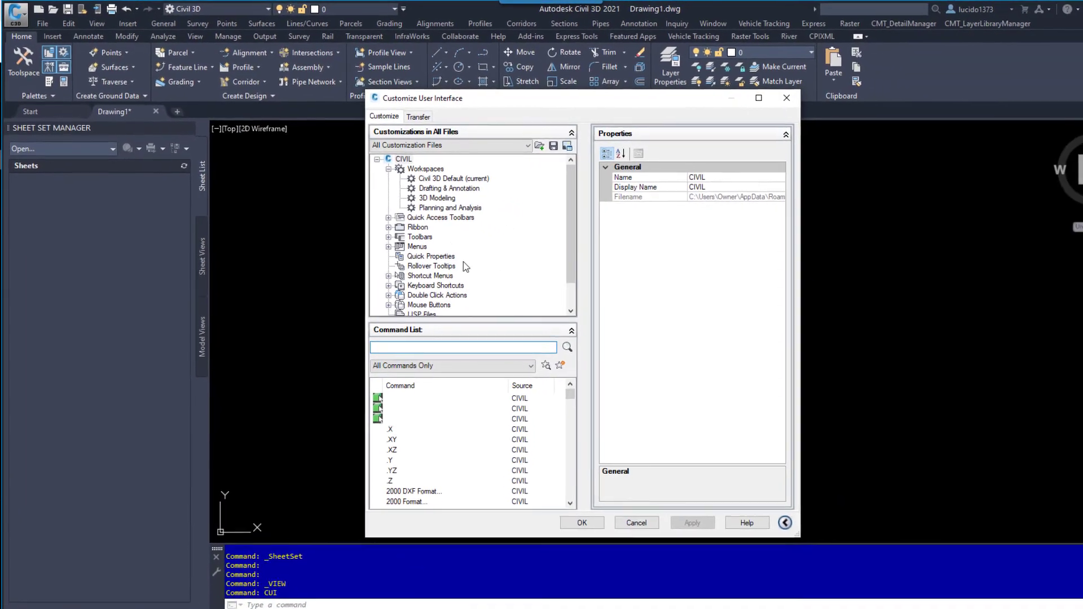
- Change the Civil 3D Quick Access Toolbar's Layer Combo Control minimum width from 208 to 400
click(439, 179)
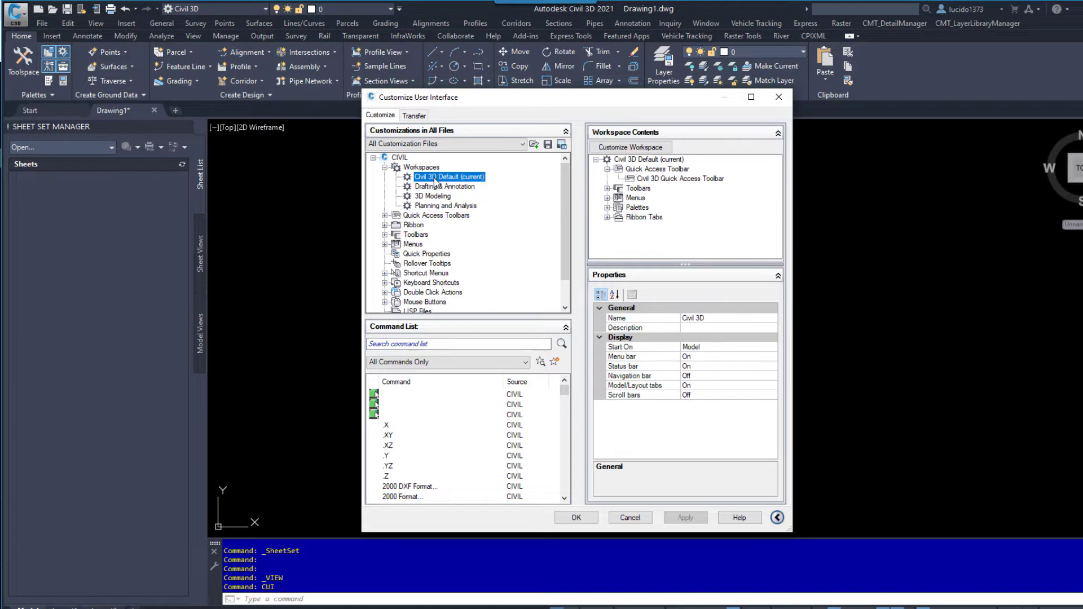
click(384, 215)
click(437, 225)
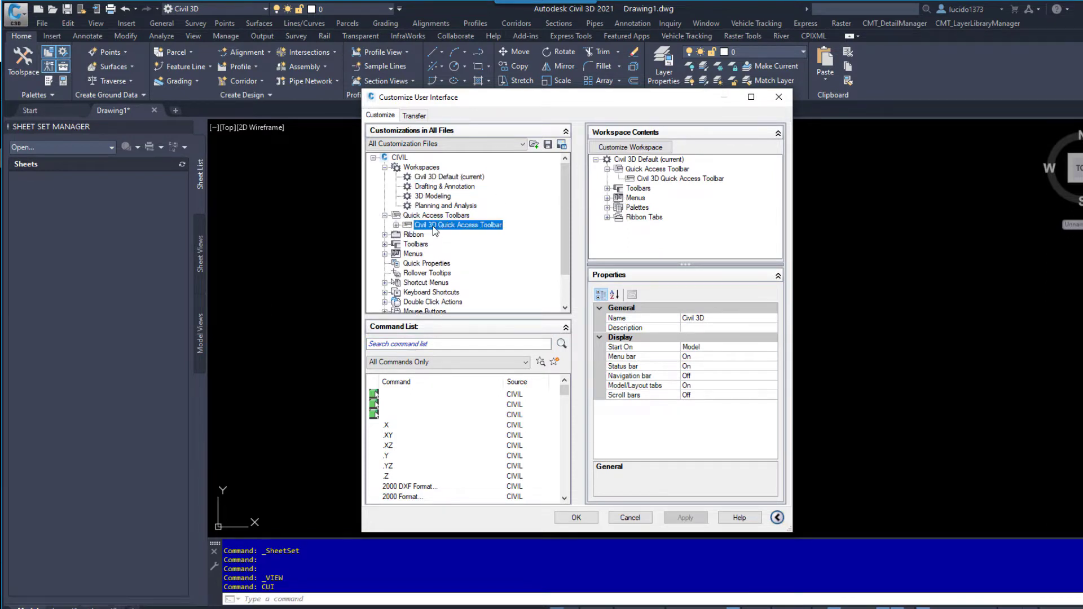
click(396, 224)
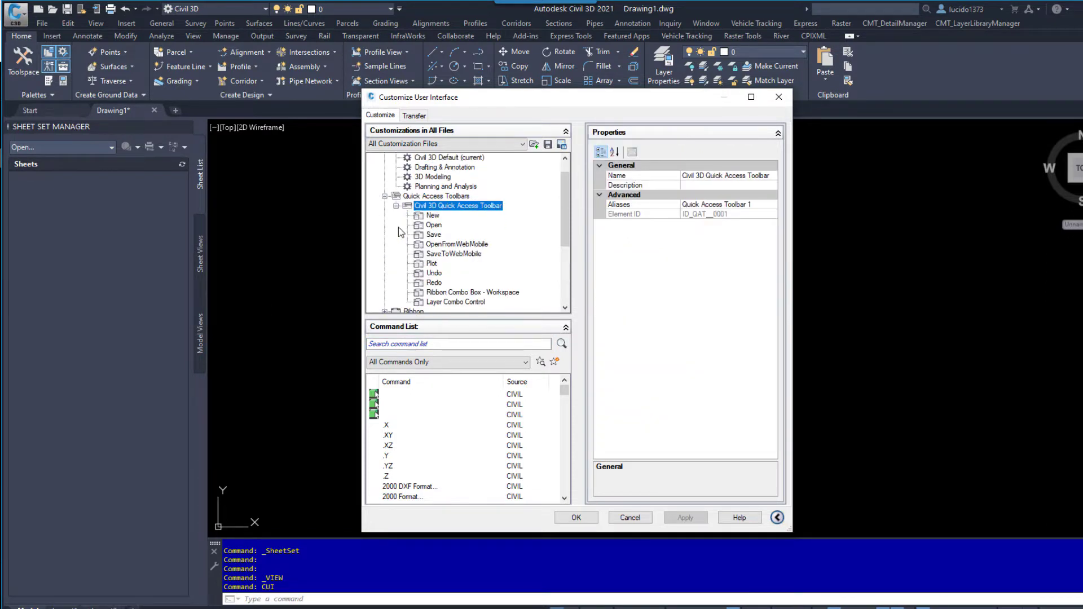
click(463, 303)
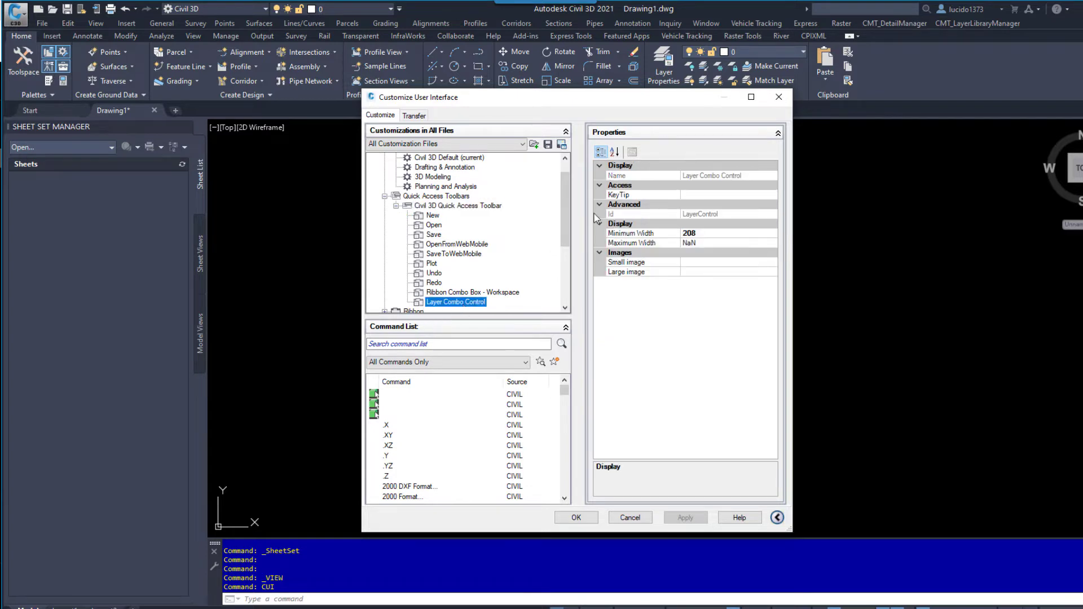
click(750, 53)
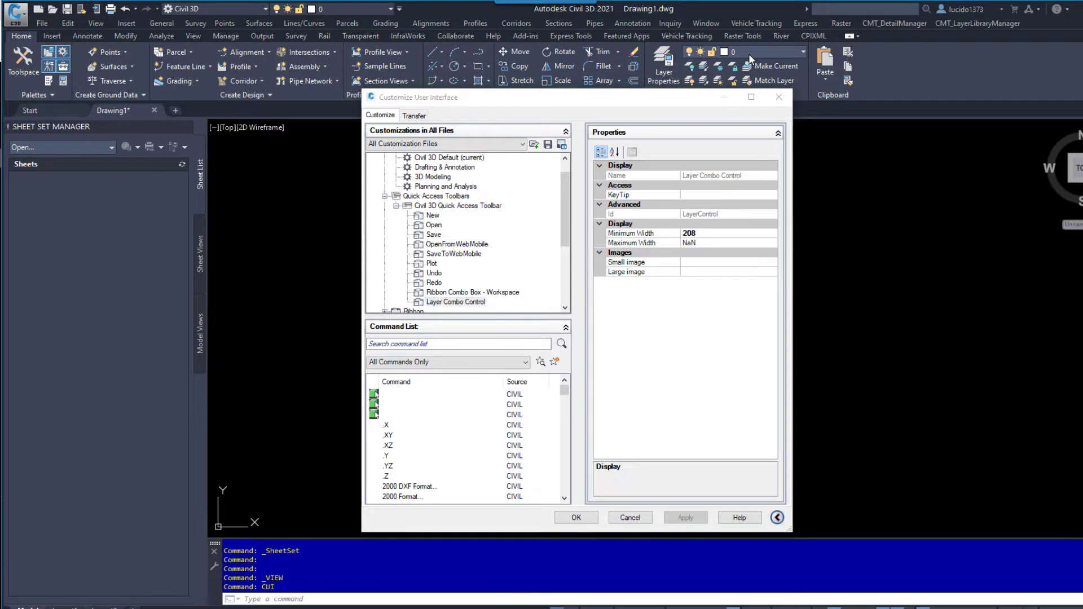
click(474, 303)
click(677, 233)
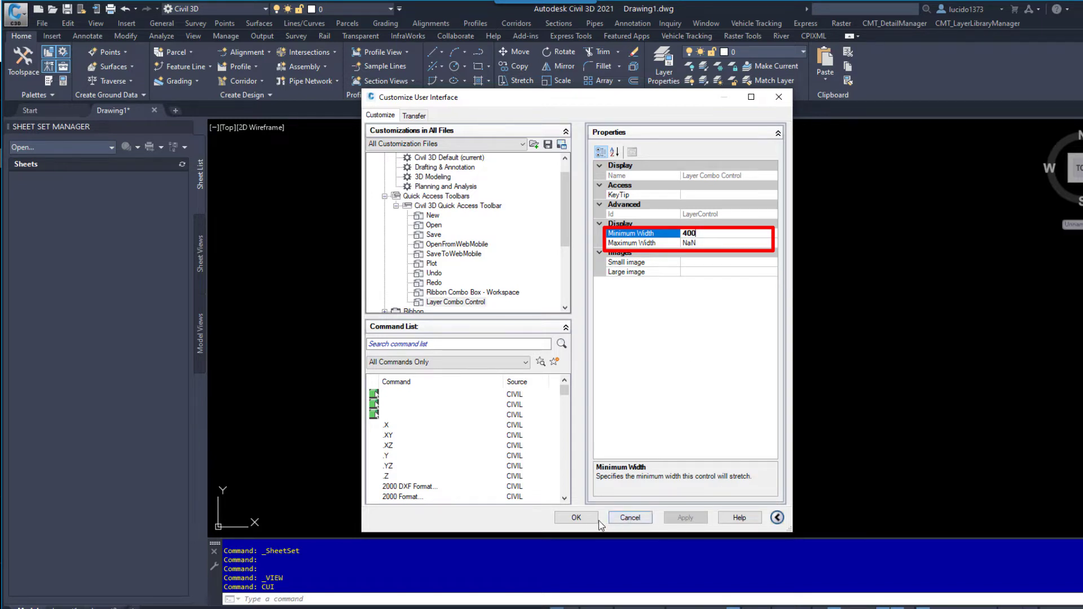
click(577, 517)
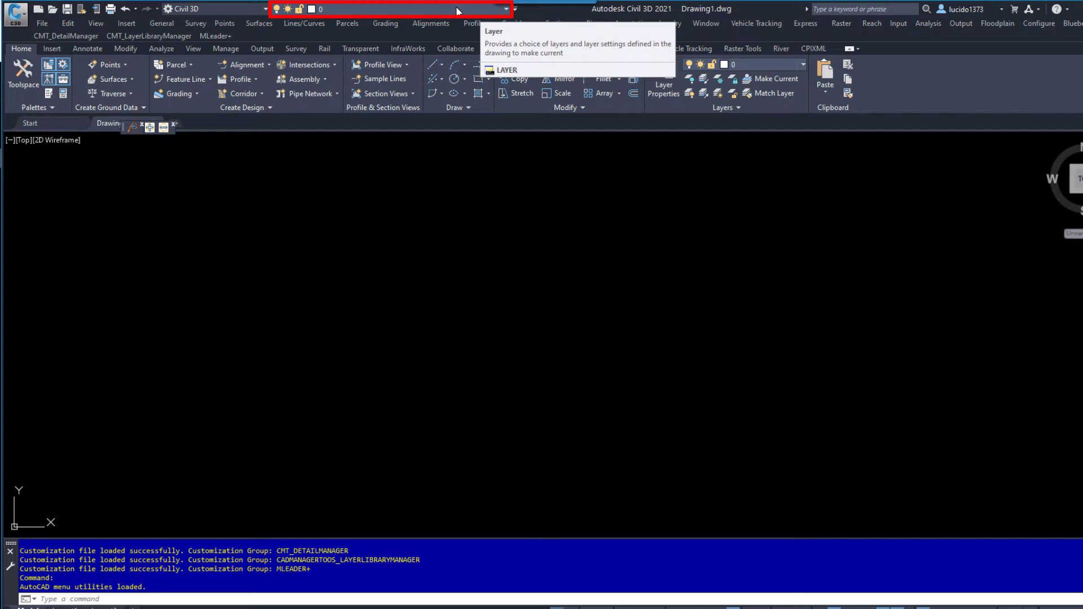
- Switch to the View ribbon tab and click into the drawing area
click(194, 48)
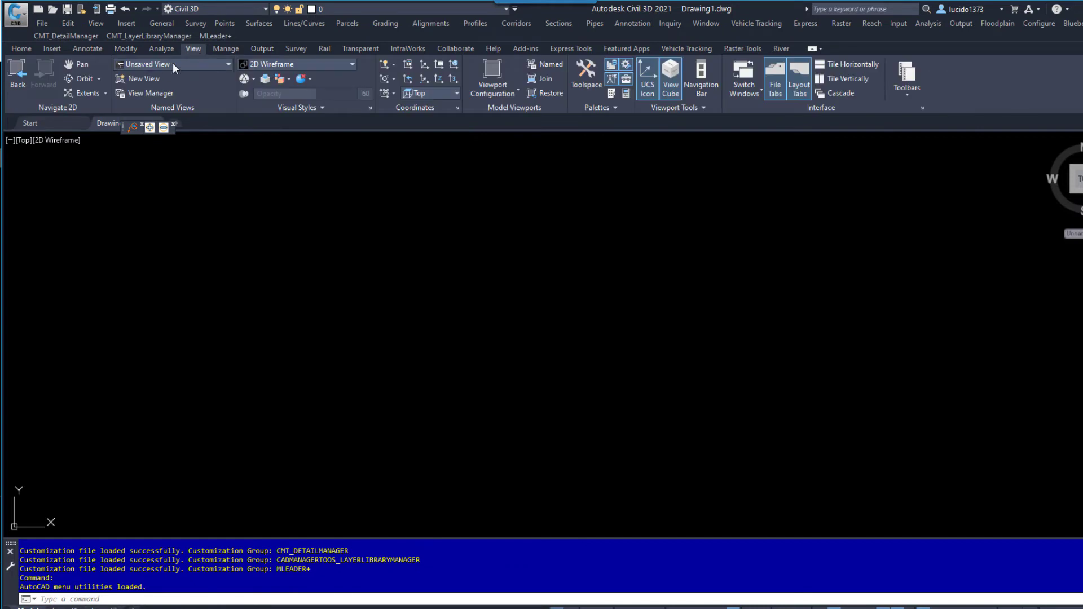
click(528, 337)
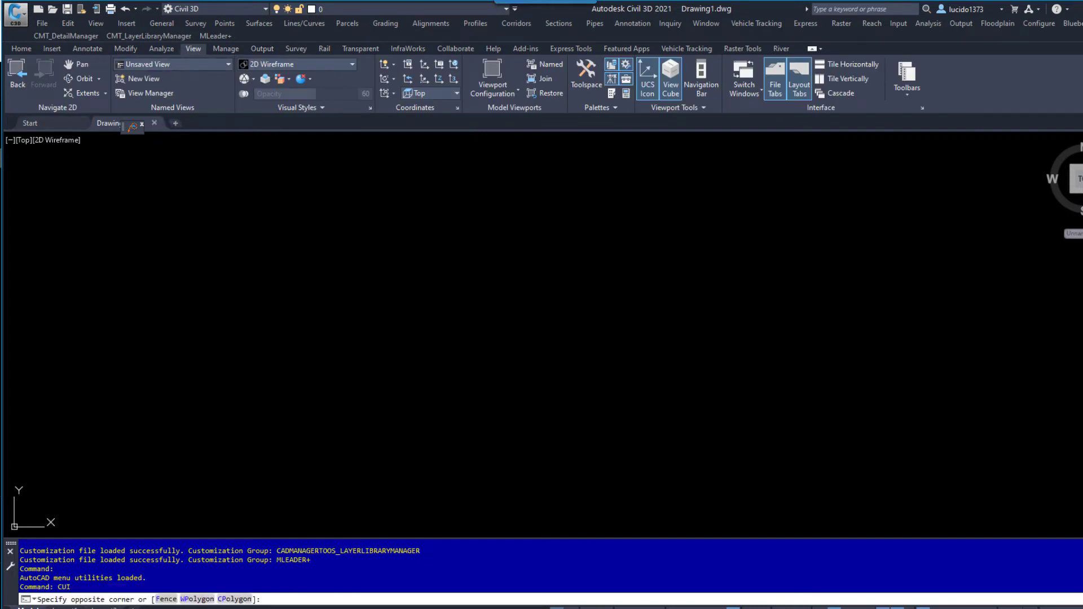
- Cancel the stray selection window and reopen the CUI editor
click(547, 327)
text(cui)
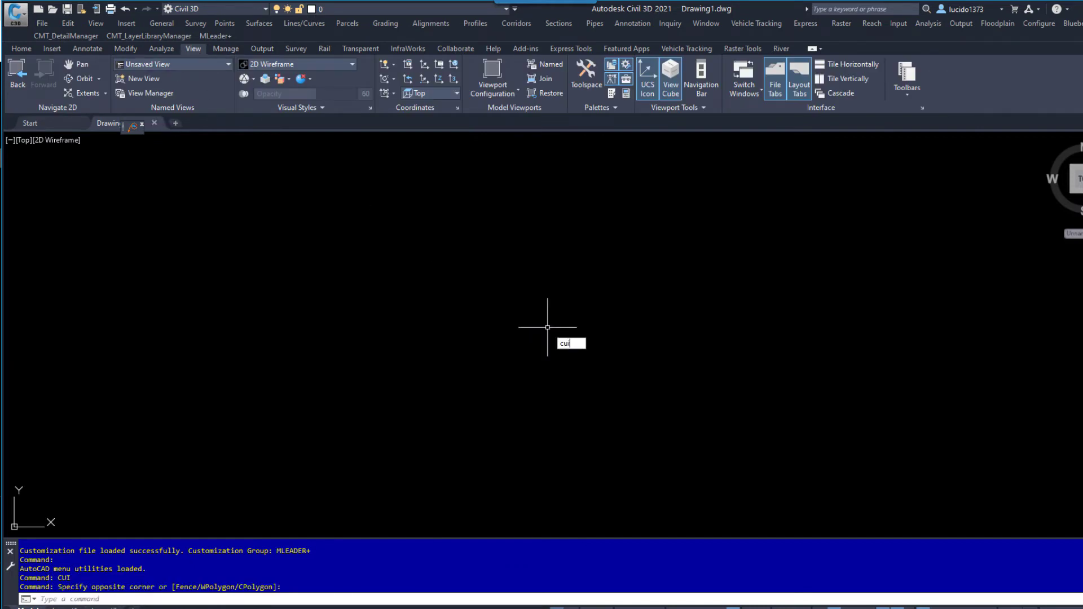
key(Return)
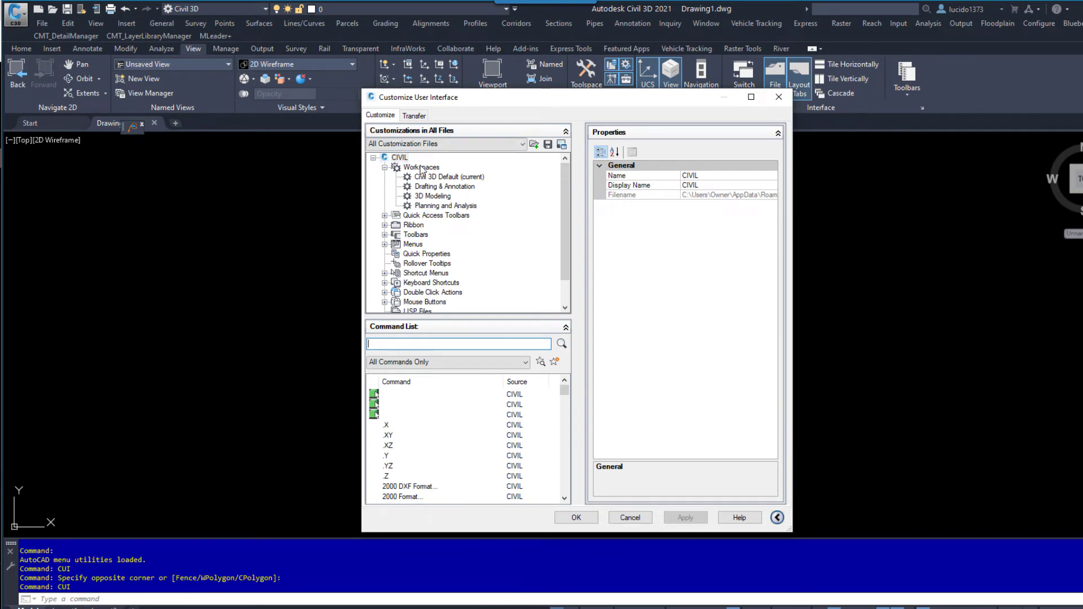
- Expand Ribbon > Tabs > Civil 3D View and preview the View - Named Views panel
click(384, 225)
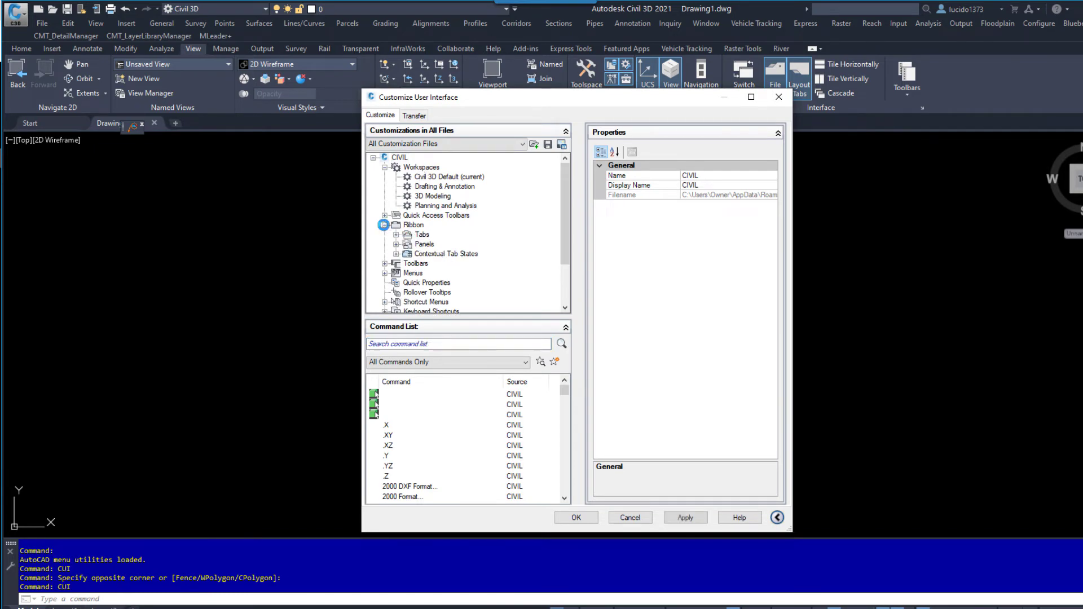
click(395, 235)
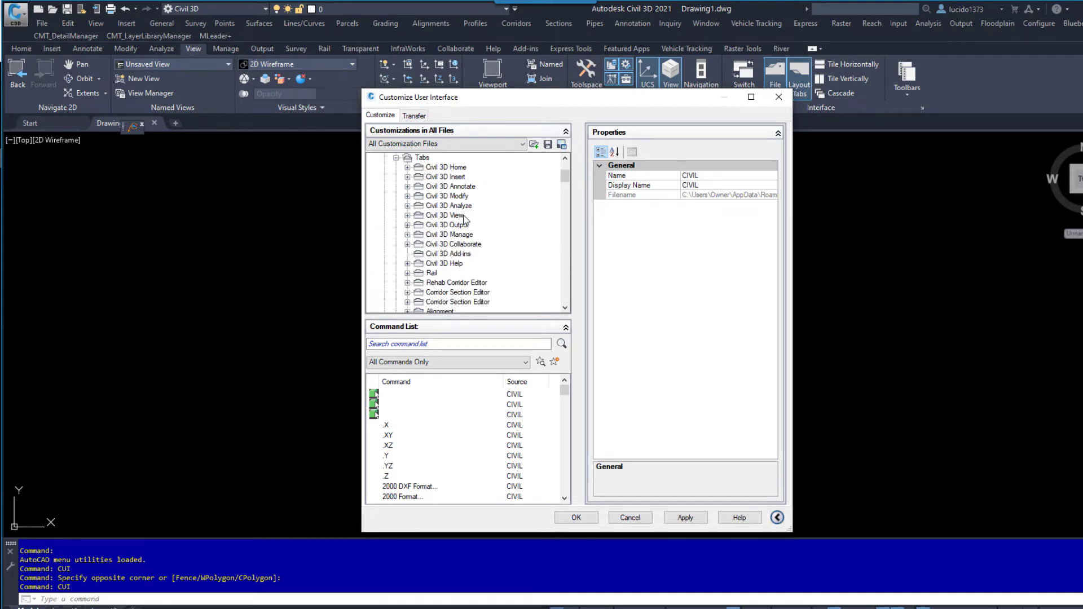
click(445, 215)
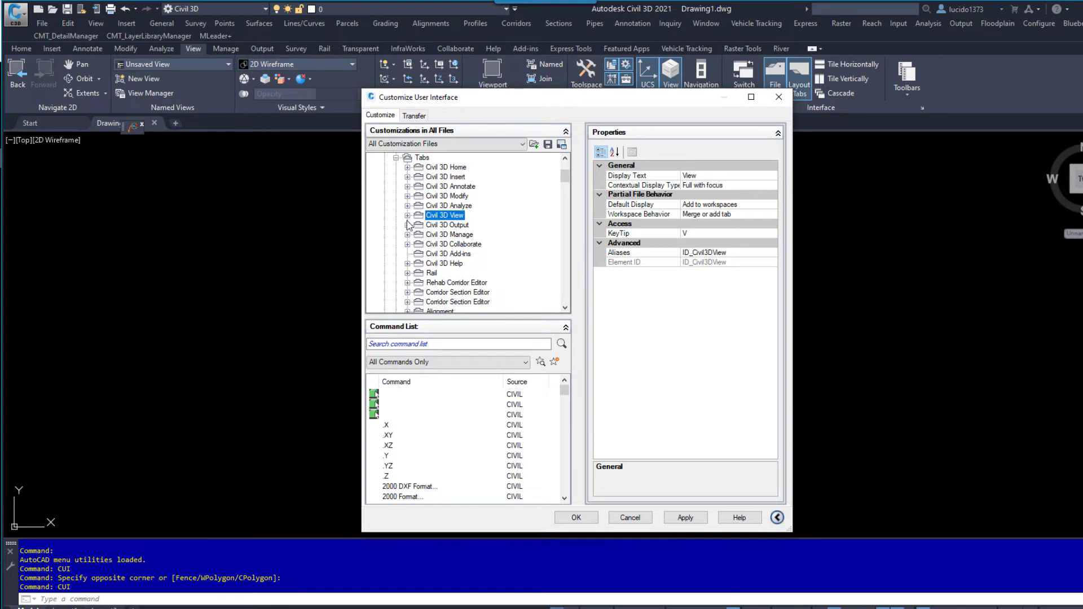
click(407, 217)
click(456, 225)
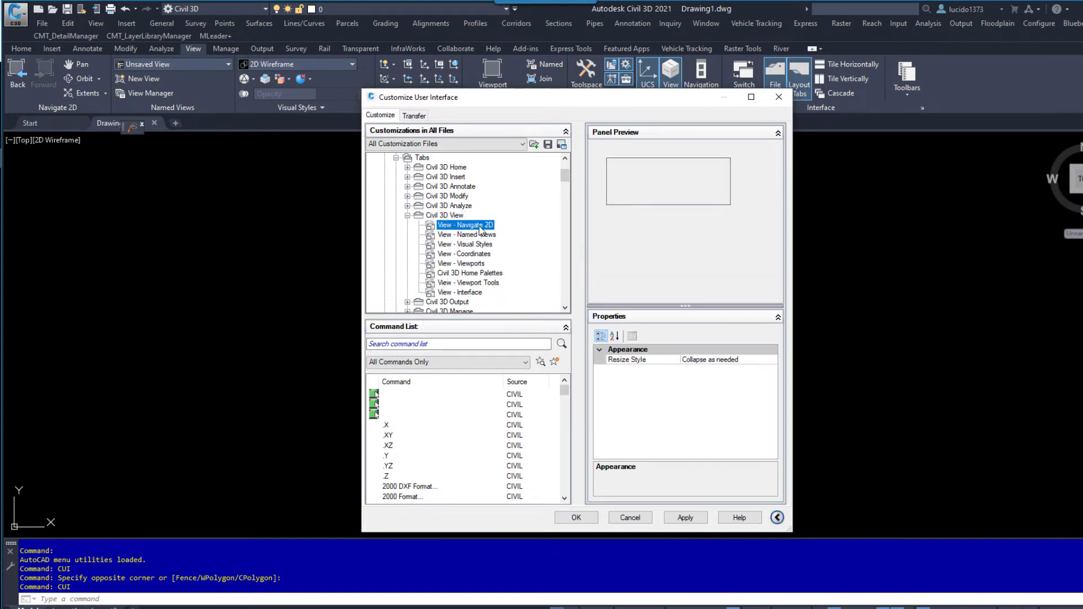
click(477, 235)
click(477, 245)
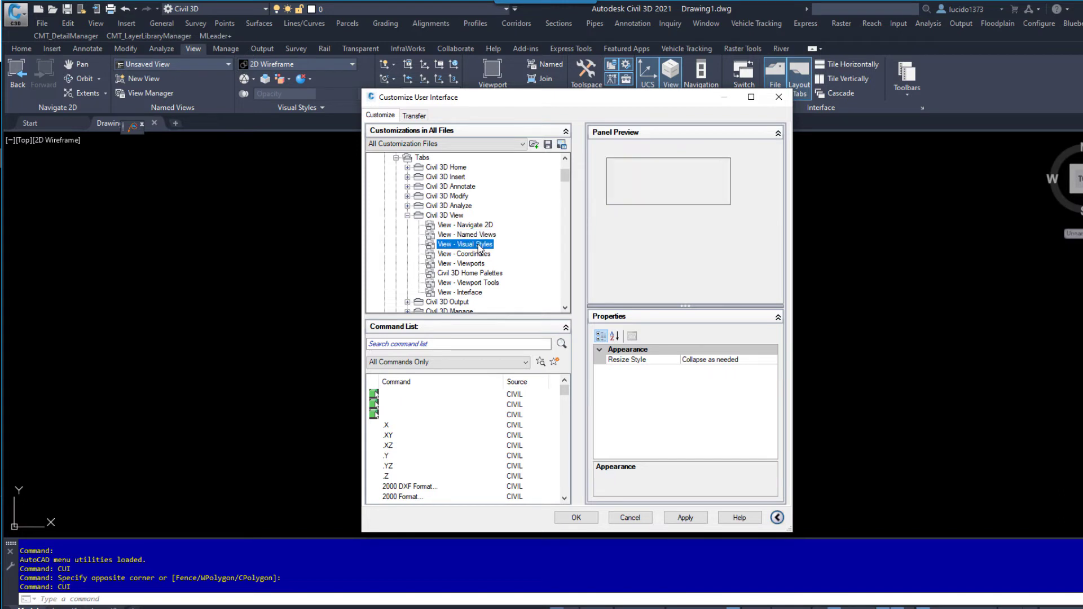
click(477, 255)
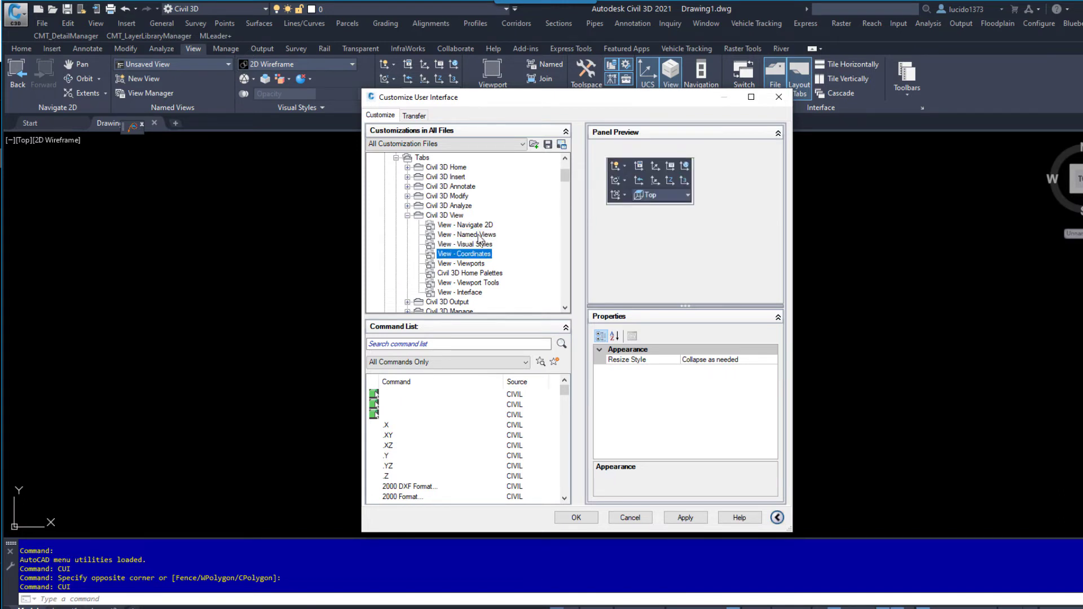
click(478, 235)
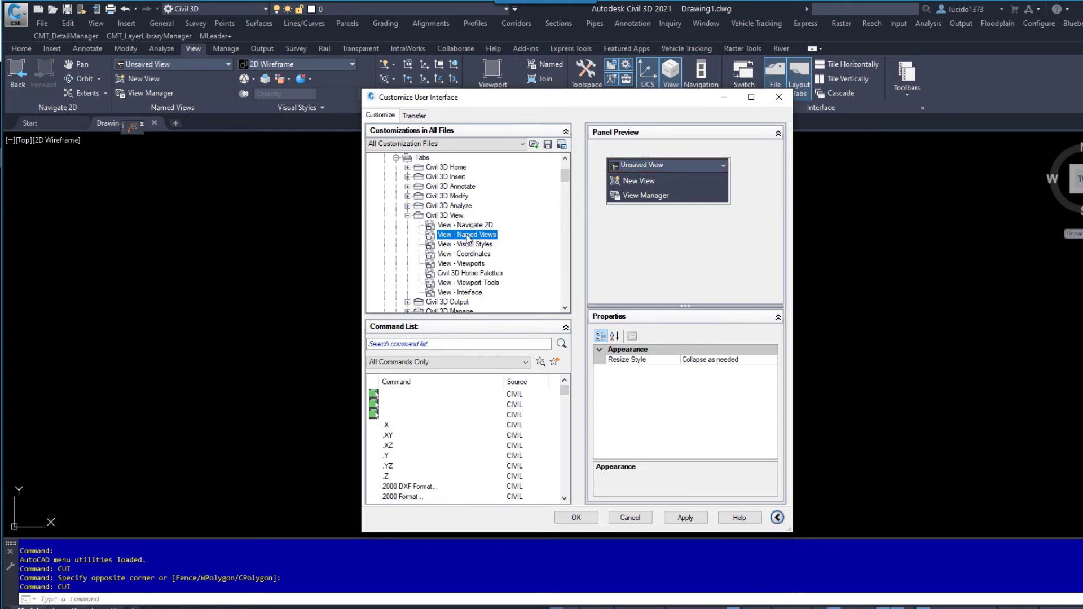
- Give the Unsaved View combo box minimum and maximum widths of 300, apply, and close CUI
click(683, 166)
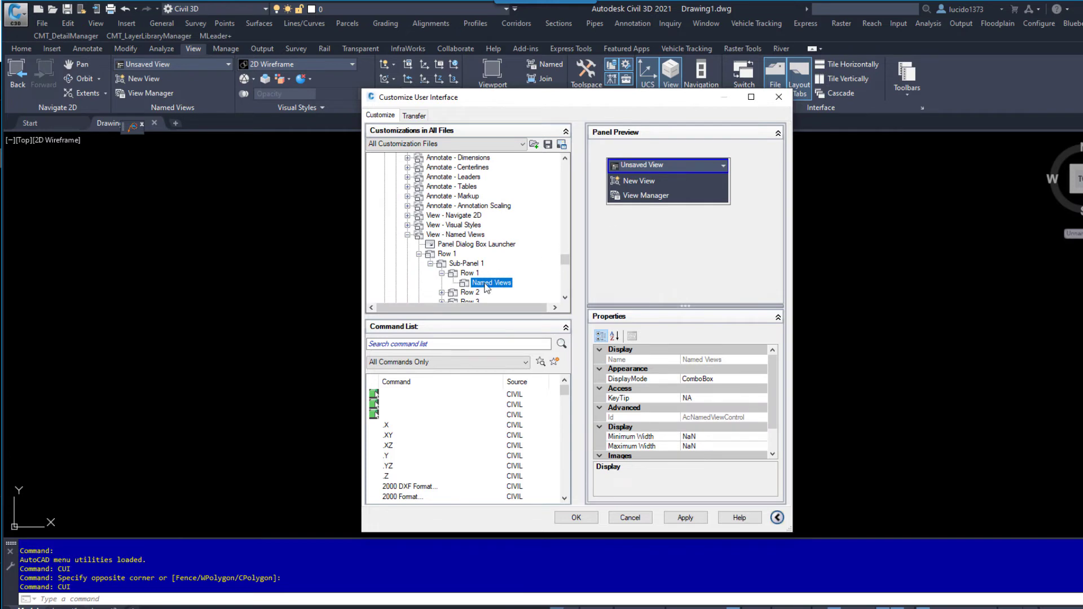
click(700, 437)
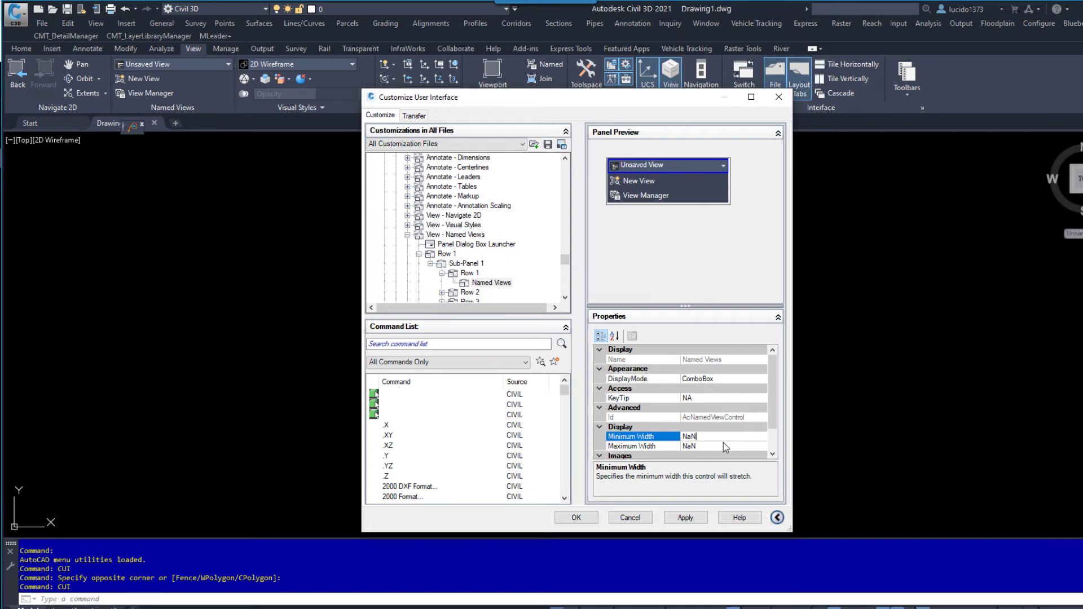
key(BackSpace)
key(BackSpace)
key(BackSpace)
text(300)
key(Return)
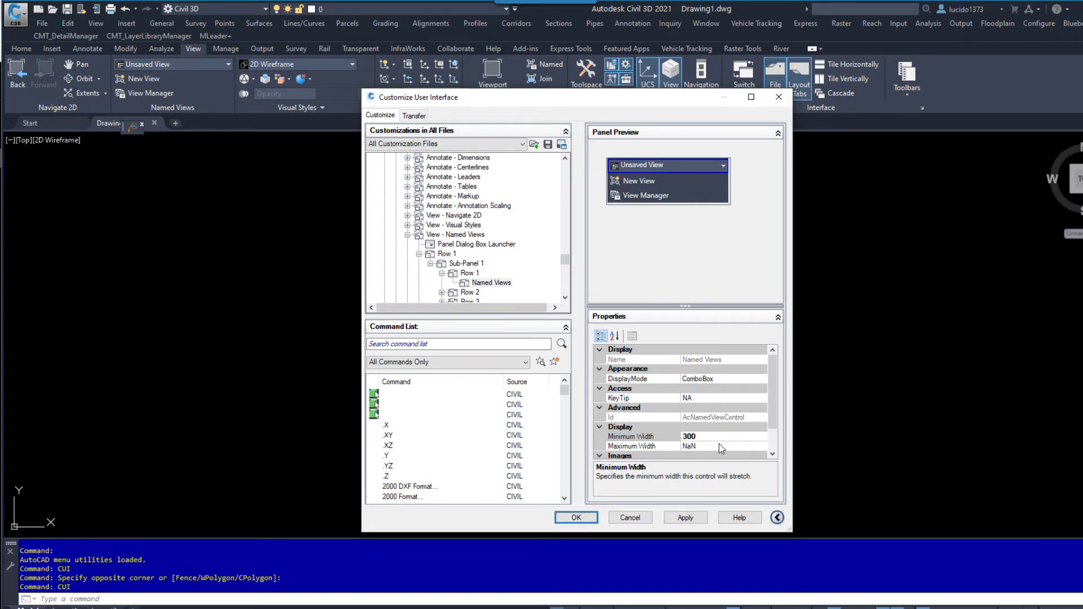
click(700, 445)
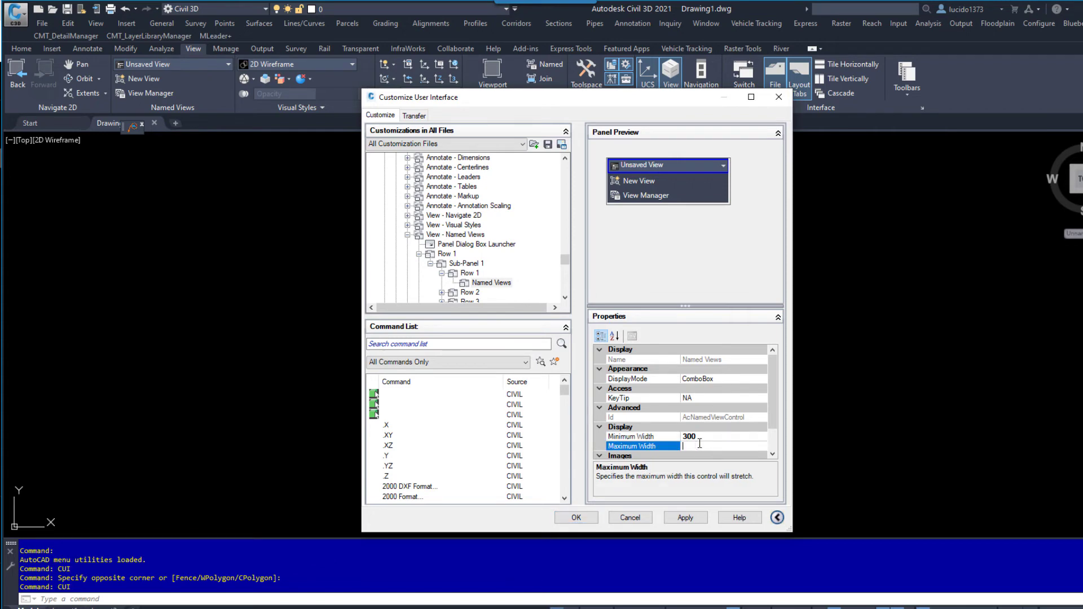
text(300)
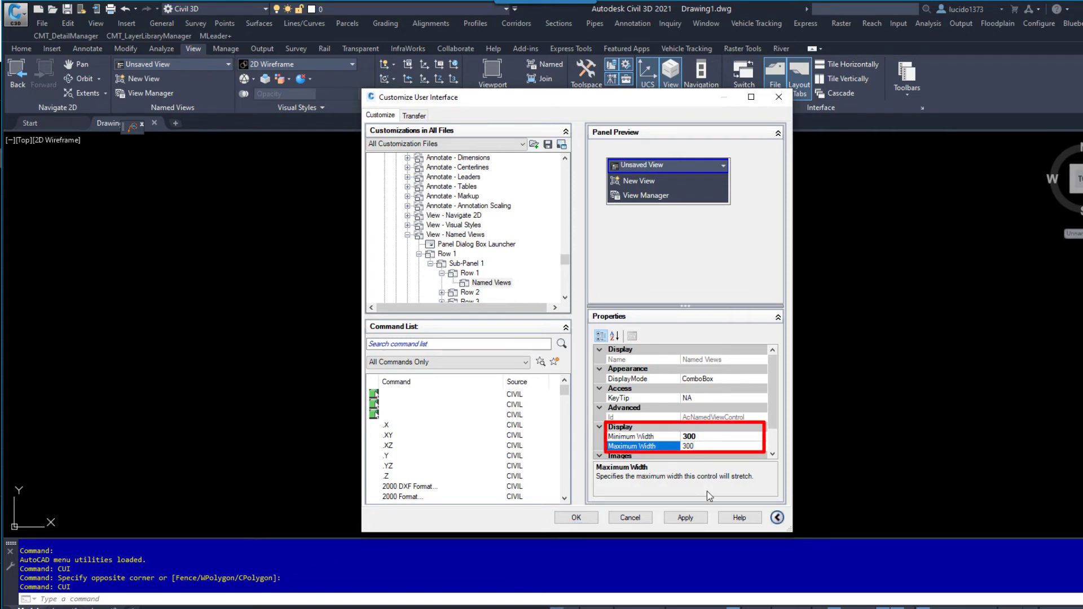
click(689, 516)
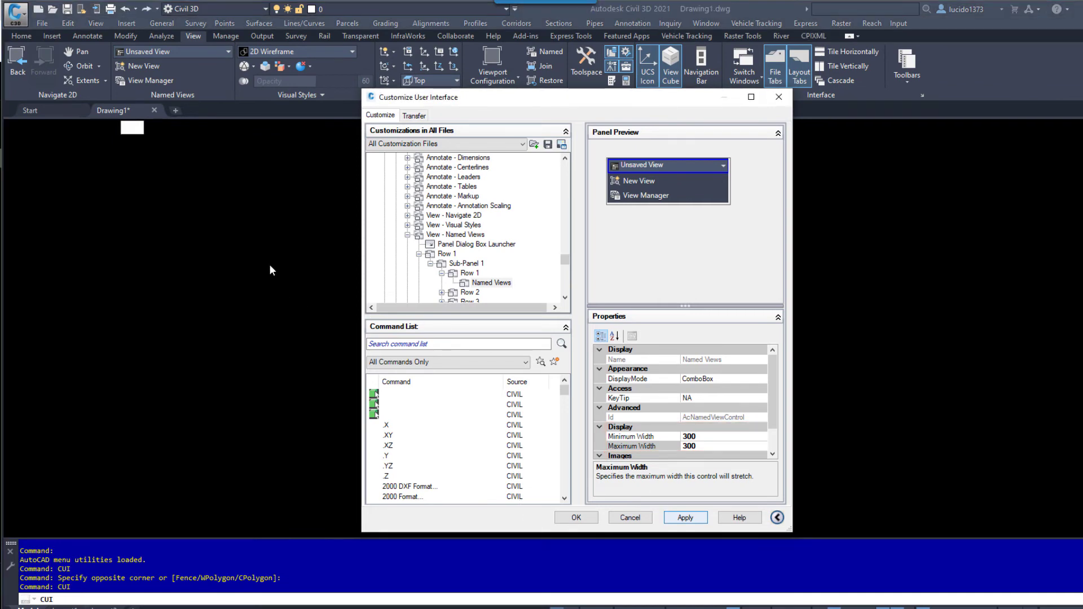
key(Return)
text(CUI)
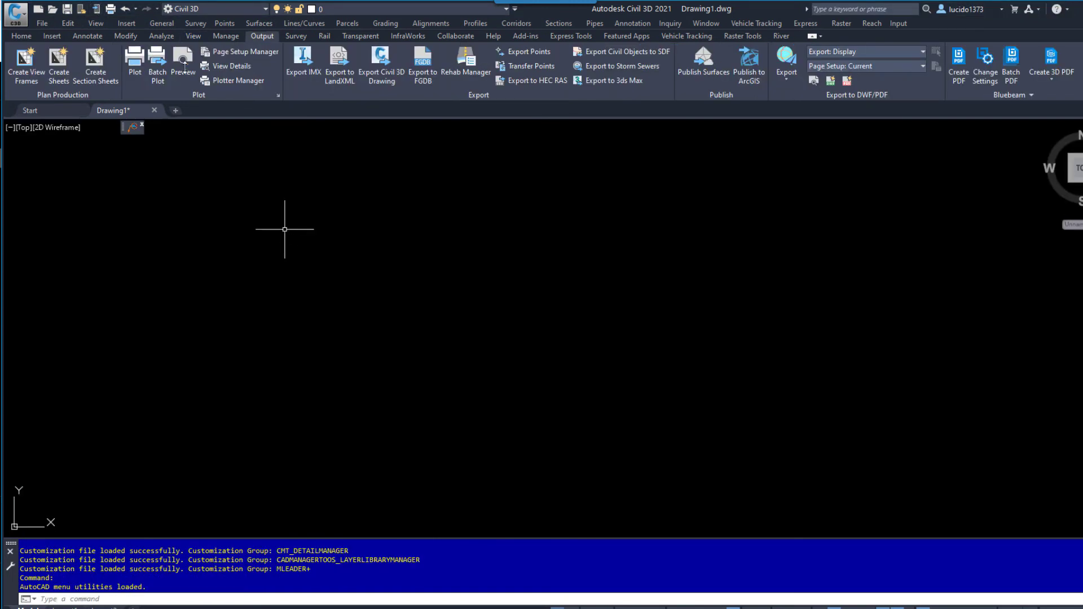
- On the View tab, drop down the widened Named Views list to check the long name
click(192, 36)
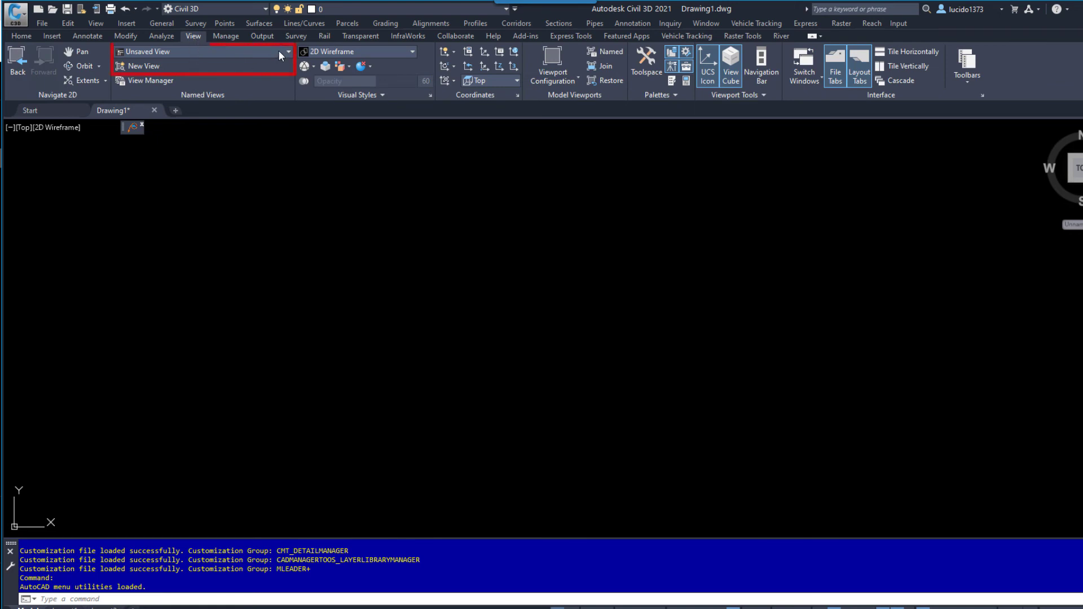
click(279, 51)
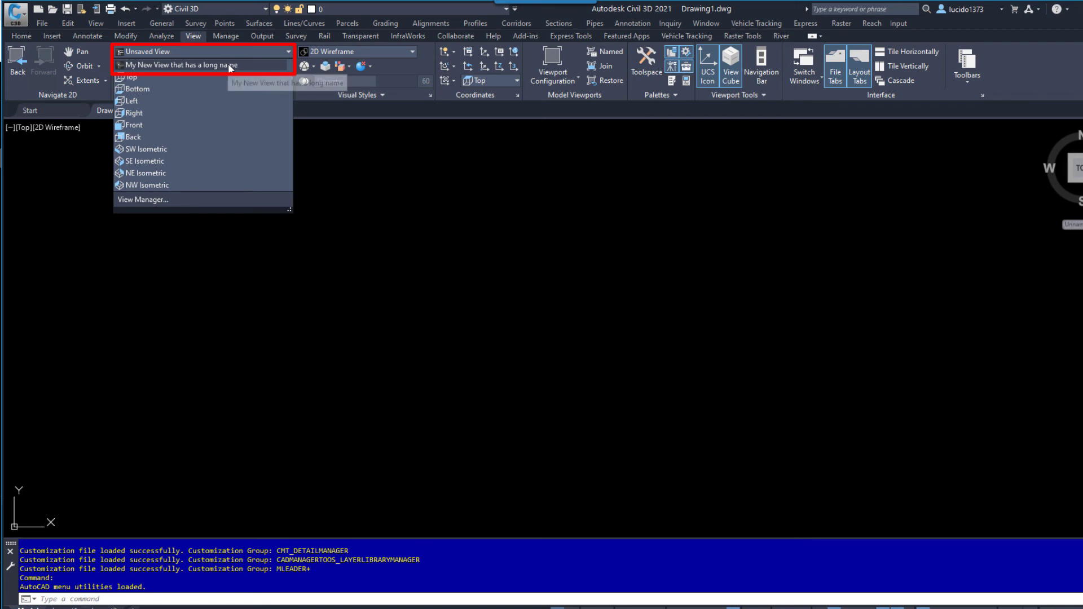
click(357, 239)
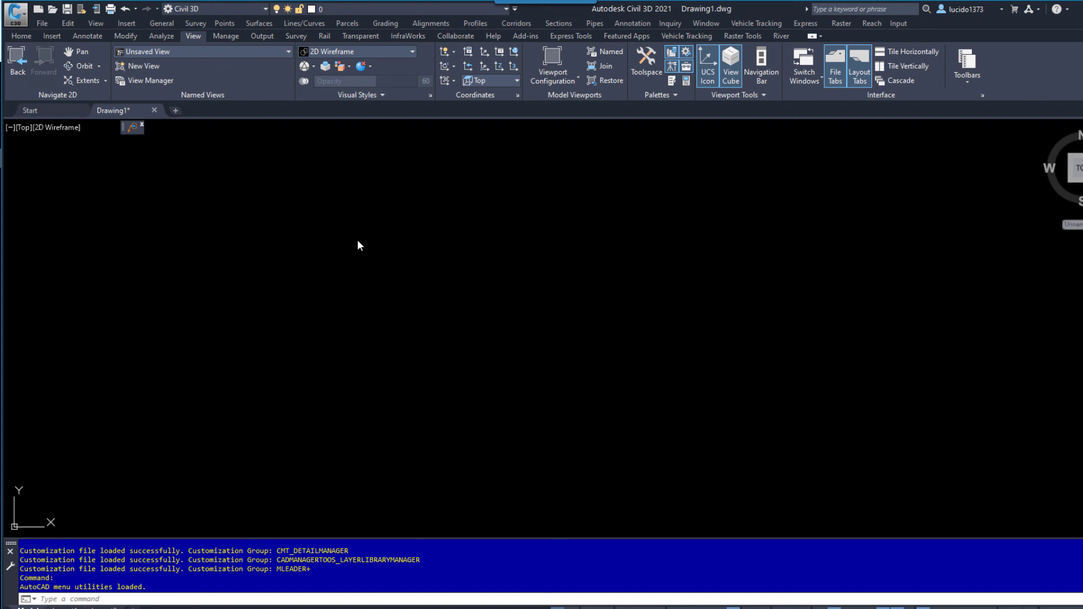
mouse_move(289, 75)
mouse_down()
mouse_move(301, 106)
mouse_move(451, 220)
mouse_up()
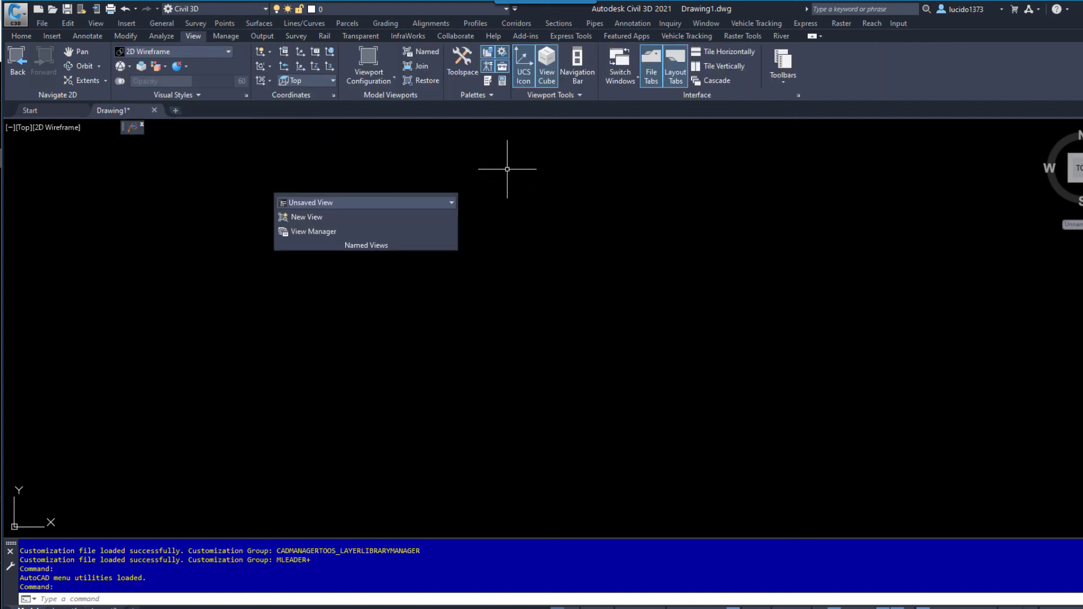
click(462, 198)
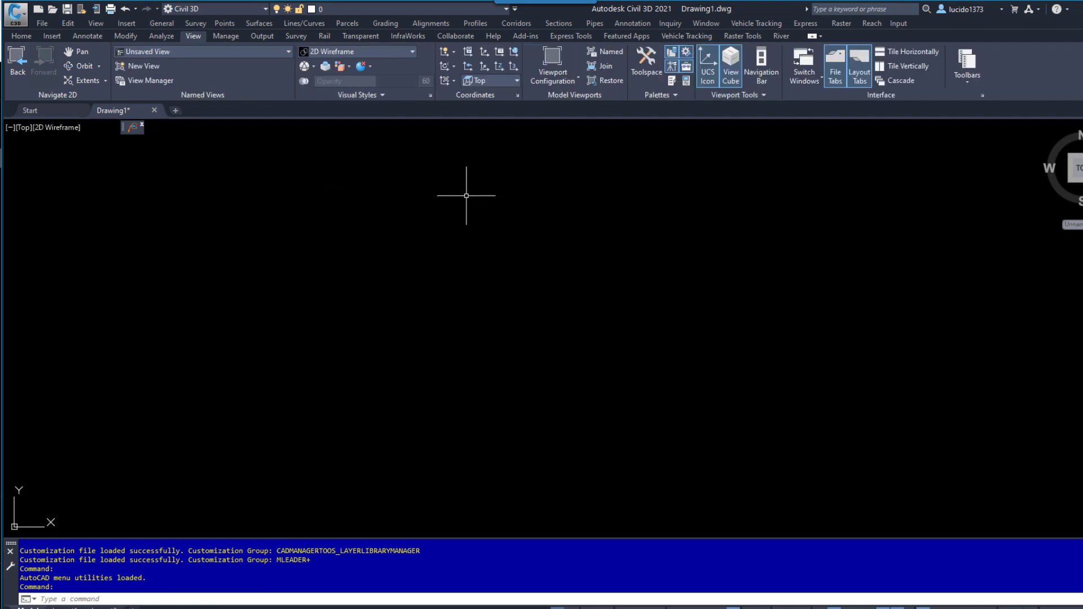